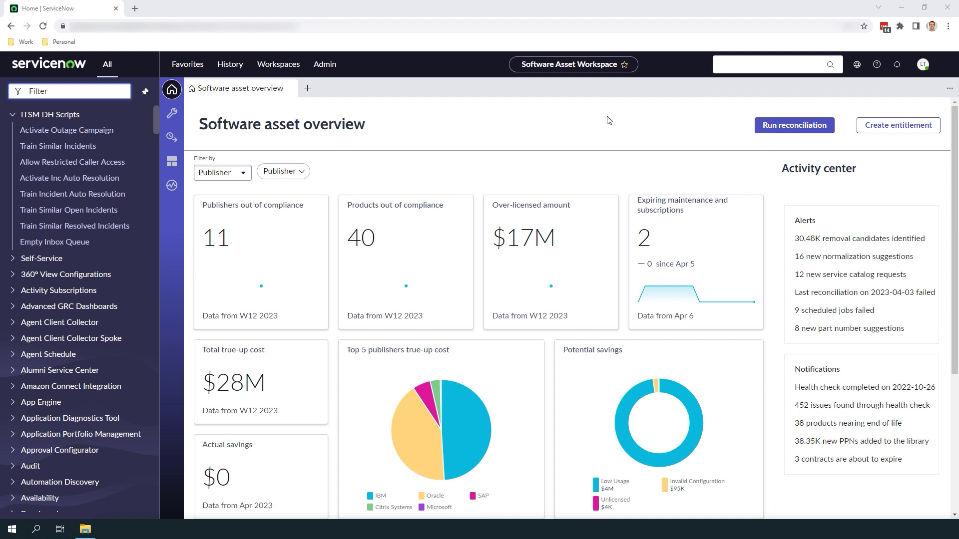
- Filter the navigator for 'Software Models' and open Product Catalog > Software Models
{"action": "left_click", "coordinate": [96, 92]}
{"action": "type", "text": "So"}
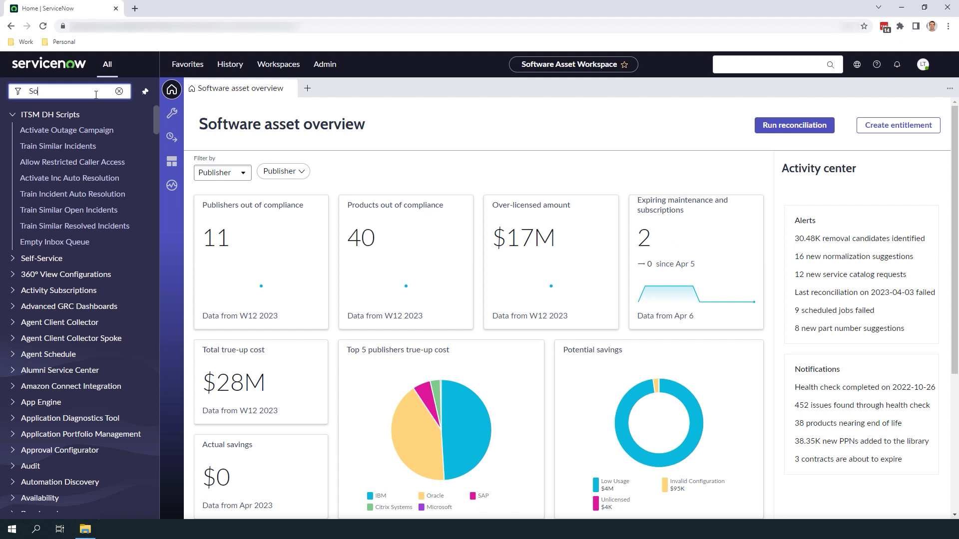
{"action": "type", "text": "ftware Models"}
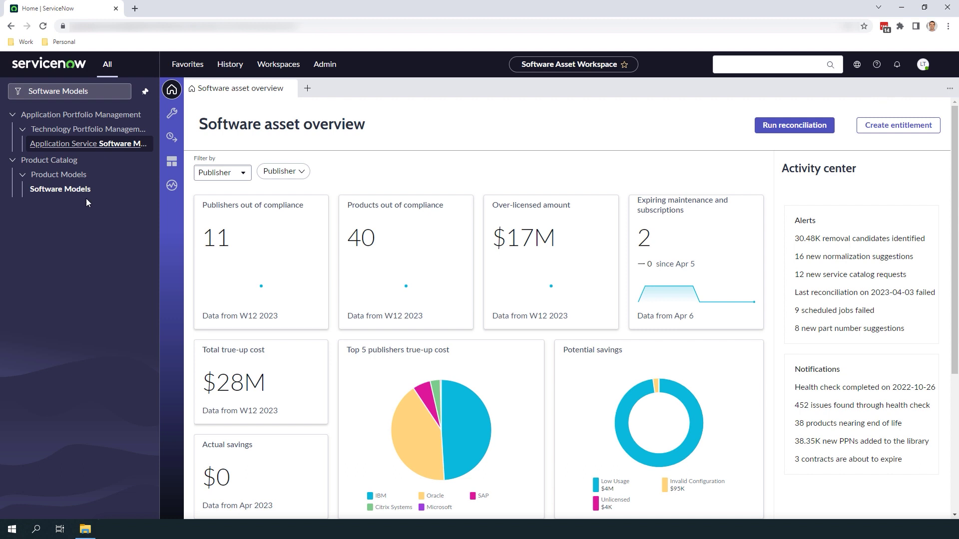
{"action": "left_click", "coordinate": [86, 193]}
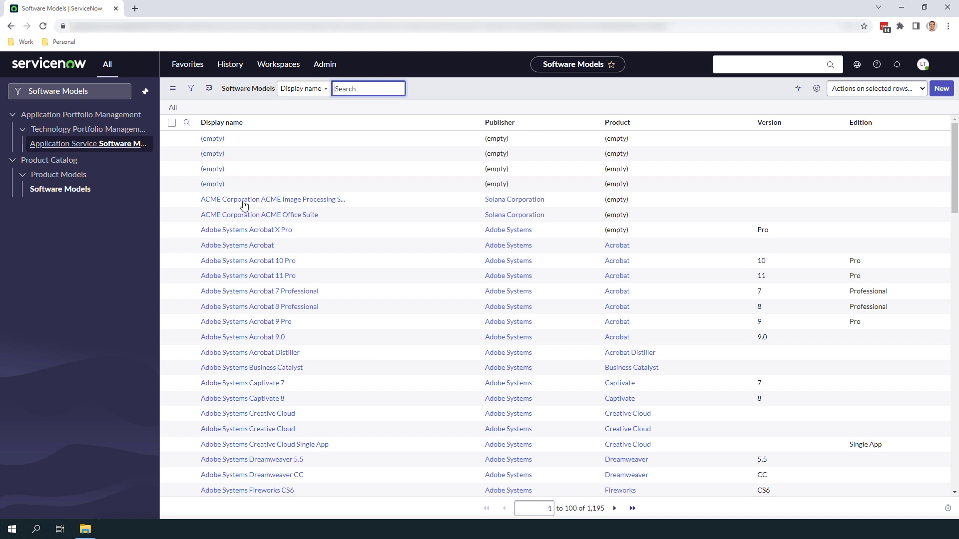
- Create a blank Software Model record with the list's New button
{"action": "left_click", "coordinate": [942, 89]}
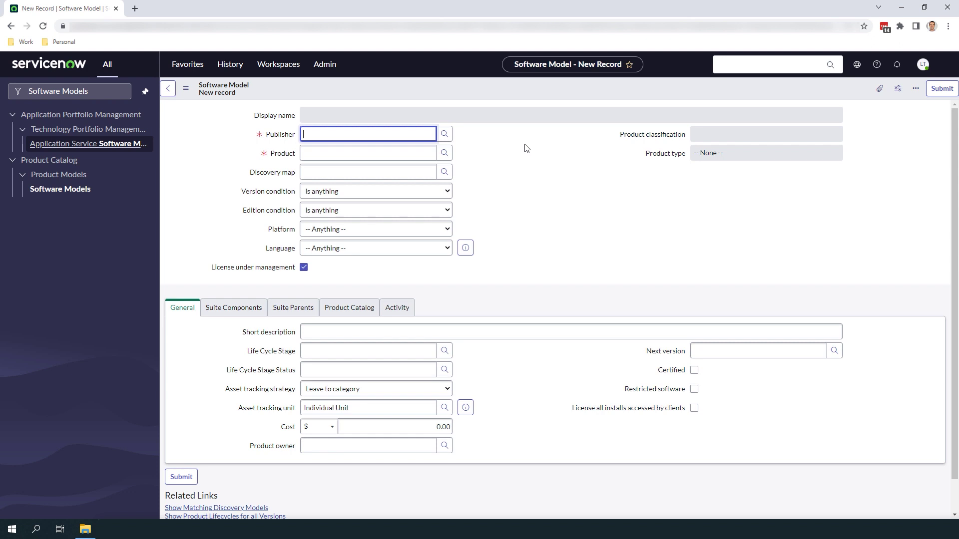
- Set Publisher to Microsoft and Product to SQL Server on the new model form
{"action": "type", "text": "Microsoft"}
{"action": "left_click", "coordinate": [379, 149]}
{"action": "left_click", "coordinate": [503, 155]}
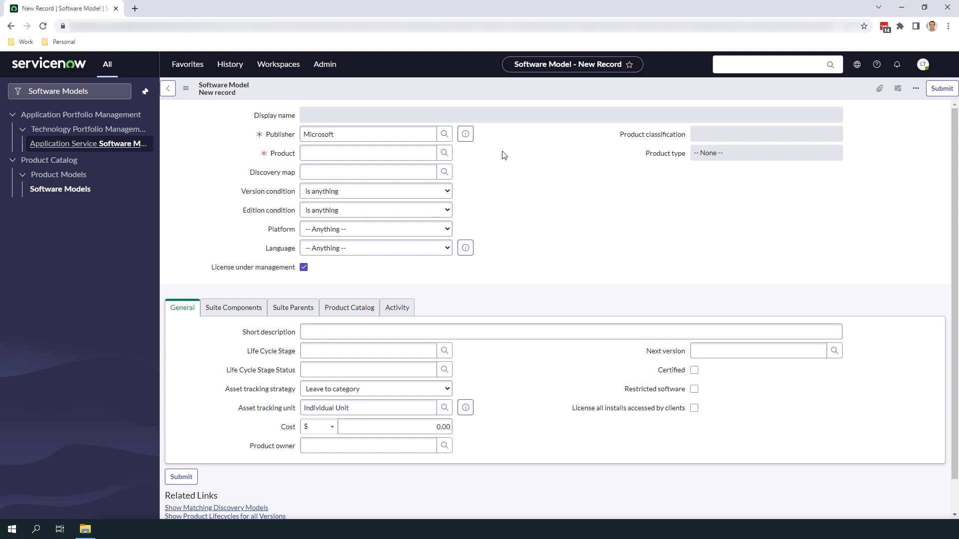
{"action": "left_click", "coordinate": [386, 146]}
{"action": "type", "text": "SQL"}
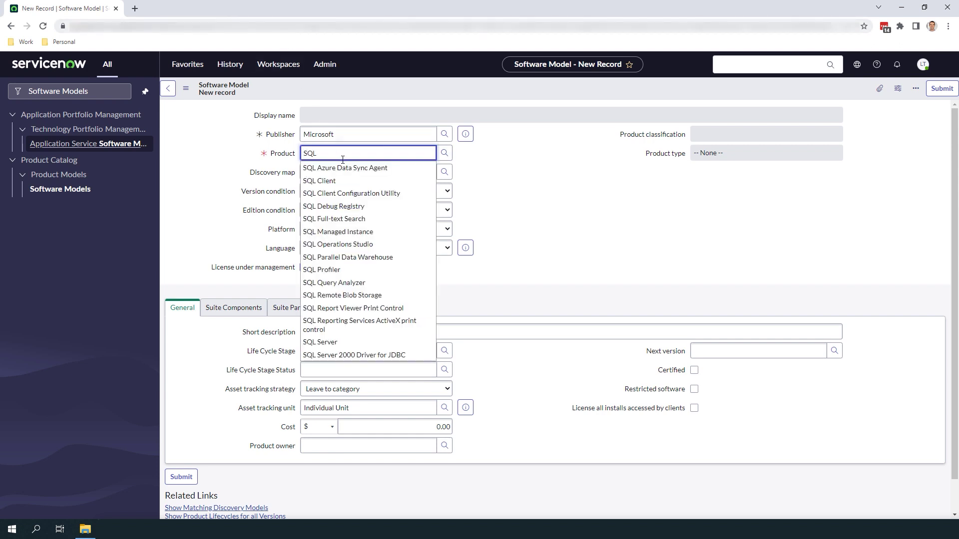
{"action": "left_click", "coordinate": [337, 343]}
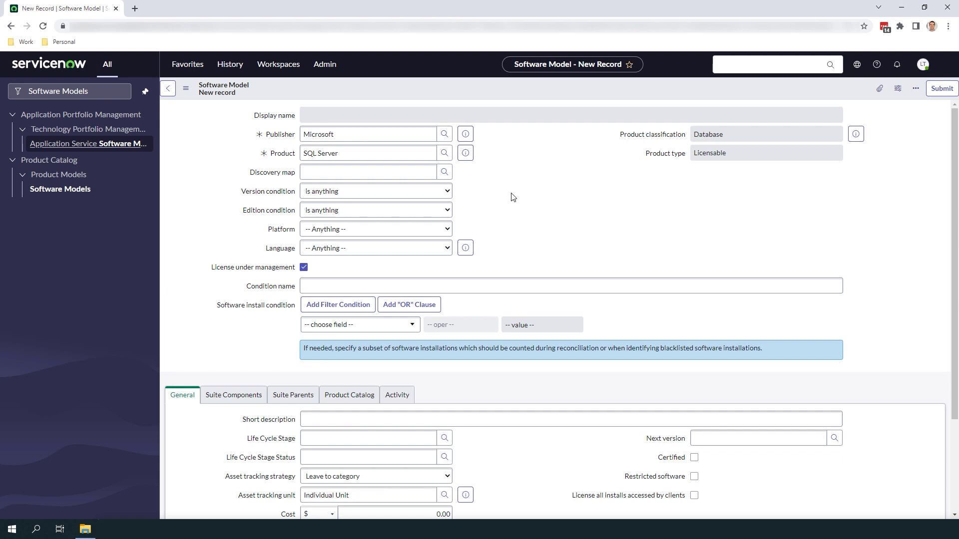
- Set the Version condition to 'is' 2019 and the Edition condition to 'is' Standard
{"action": "left_click", "coordinate": [445, 191]}
{"action": "left_click", "coordinate": [440, 215]}
{"action": "left_click", "coordinate": [697, 191]}
{"action": "type", "text": "2019"}
{"action": "left_click", "coordinate": [427, 210]}
{"action": "left_click", "coordinate": [424, 232]}
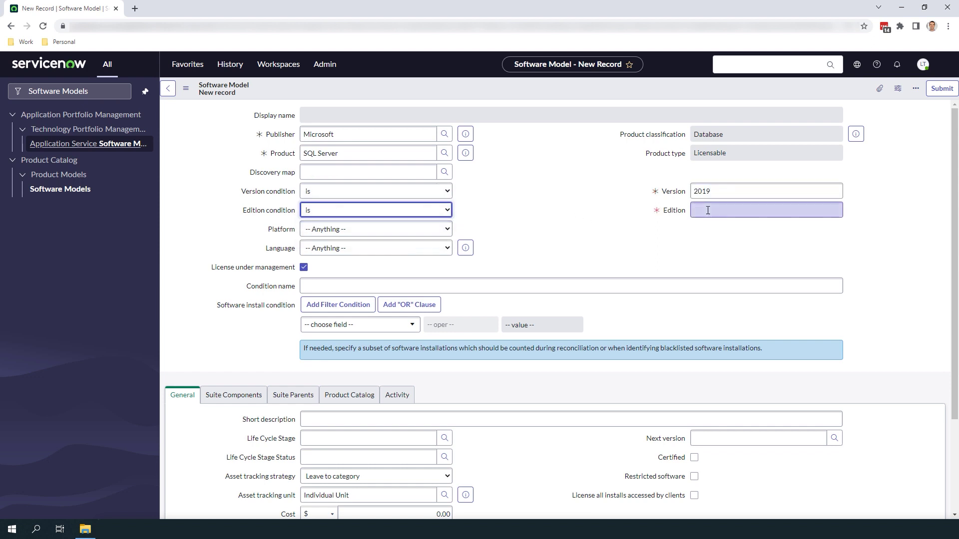
{"action": "left_click", "coordinate": [708, 211]}
{"action": "type", "text": "Standard"}
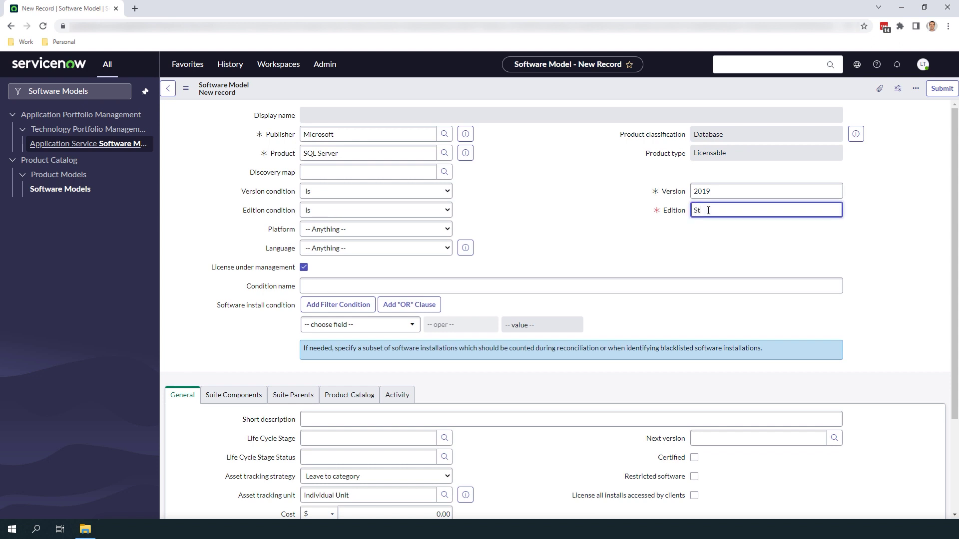
{"action": "left_click", "coordinate": [676, 236]}
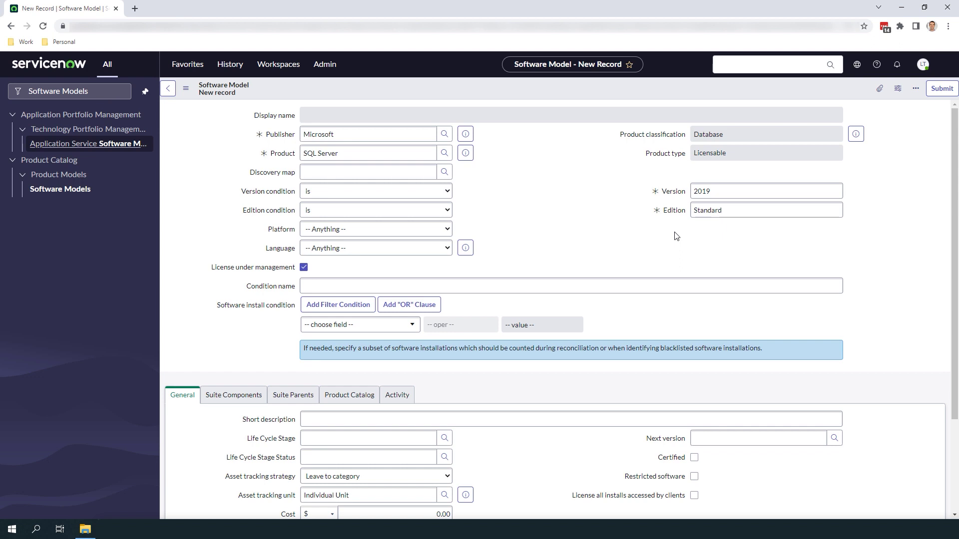
- Scroll to the bottom of the form to show General details and Related Links
{"action": "scroll", "coordinate": [669, 238], "scroll_direction": "down", "scroll_amount": 3}
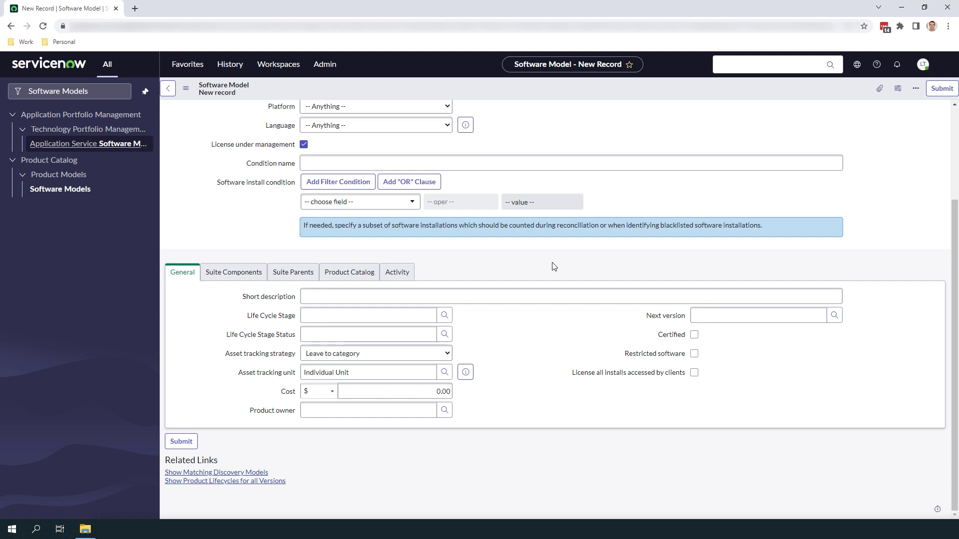
- Review the Suite Components, Suite Parents and Product Catalog tabs of the new model
{"action": "left_click", "coordinate": [253, 274]}
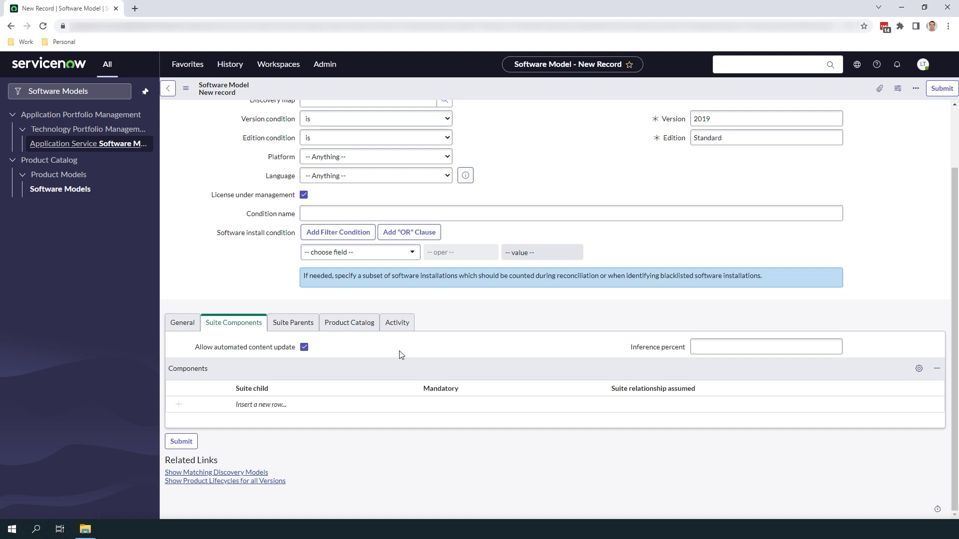
{"action": "left_click", "coordinate": [302, 327]}
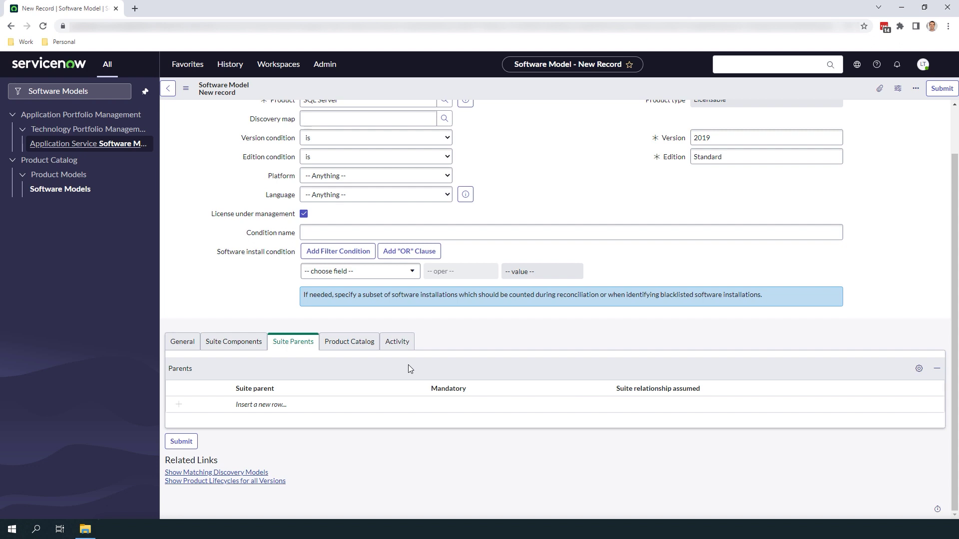
{"action": "left_click", "coordinate": [369, 348]}
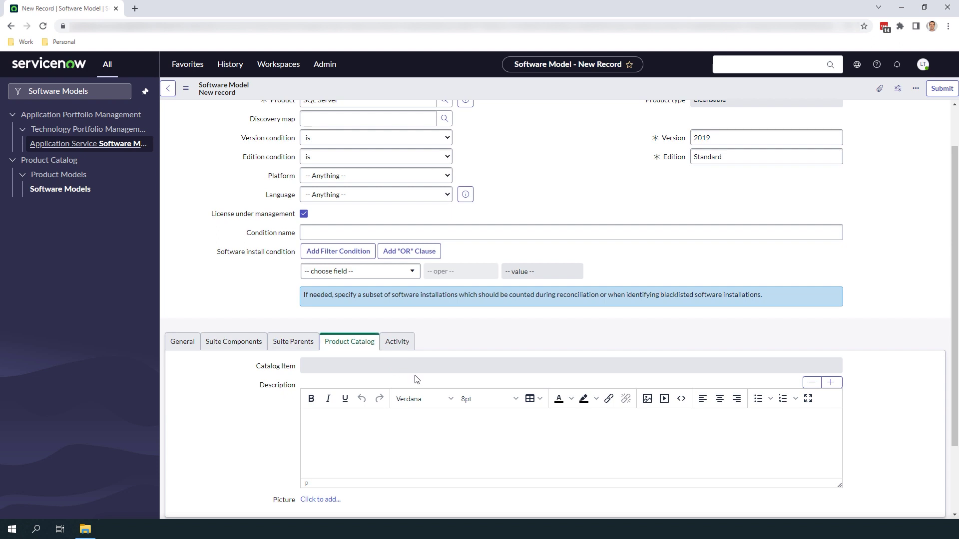
- Scroll through the Product Catalog details, then show the Activity section with empty Work notes
{"action": "scroll", "coordinate": [415, 380], "scroll_direction": "down", "scroll_amount": 3}
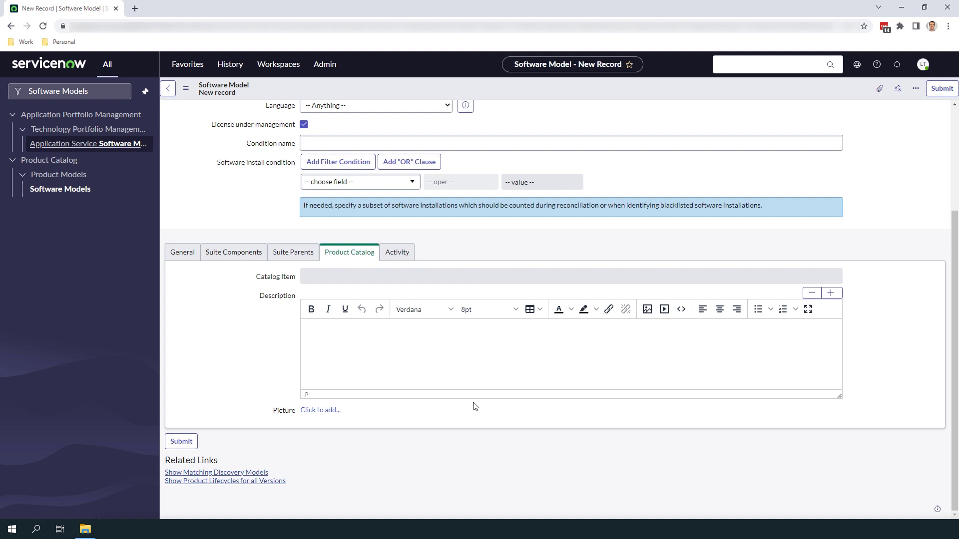
{"action": "left_click", "coordinate": [397, 252]}
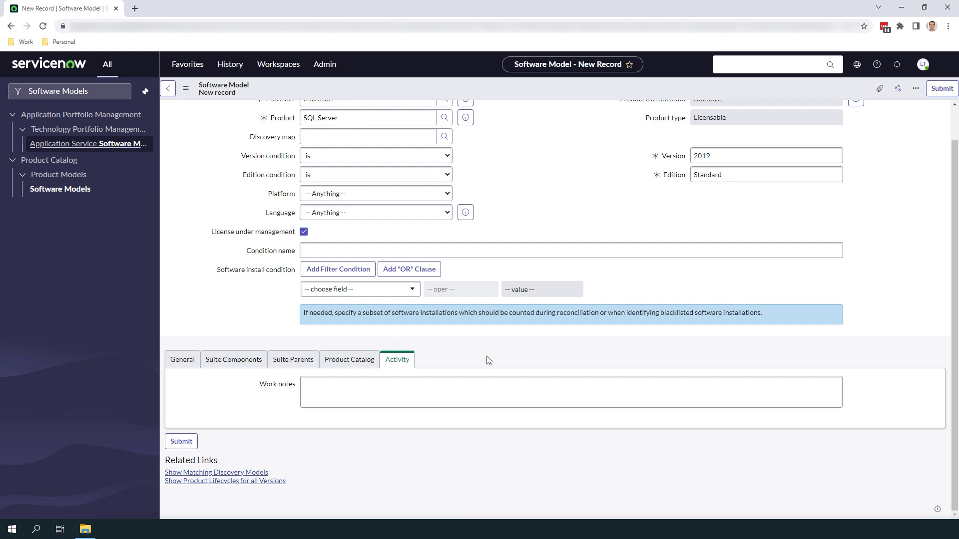
{"action": "scroll", "coordinate": [799, 235], "scroll_direction": "up", "scroll_amount": 1}
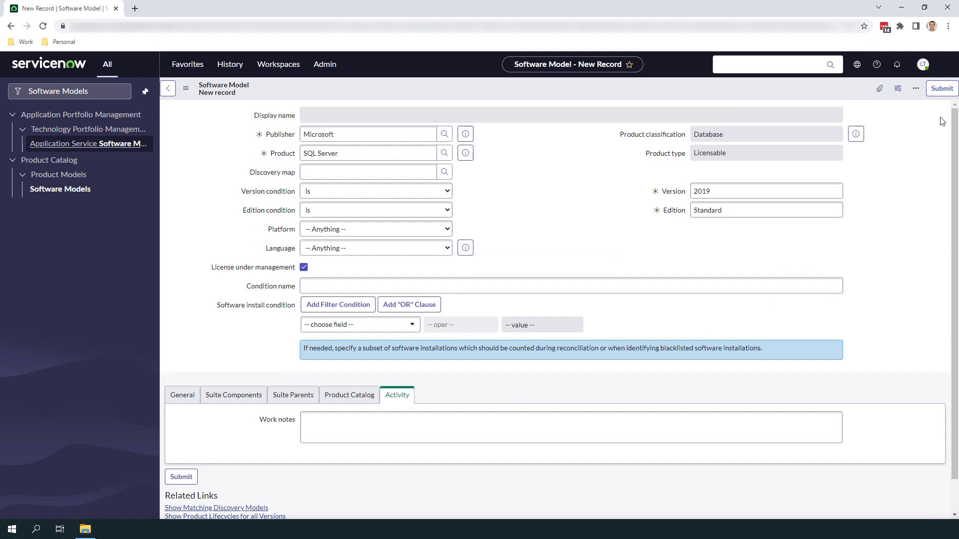
- Submit the Microsoft SQL Server 2019 Standard model and scroll to its 76 Software Product Lifecycles
{"action": "left_click", "coordinate": [941, 89]}
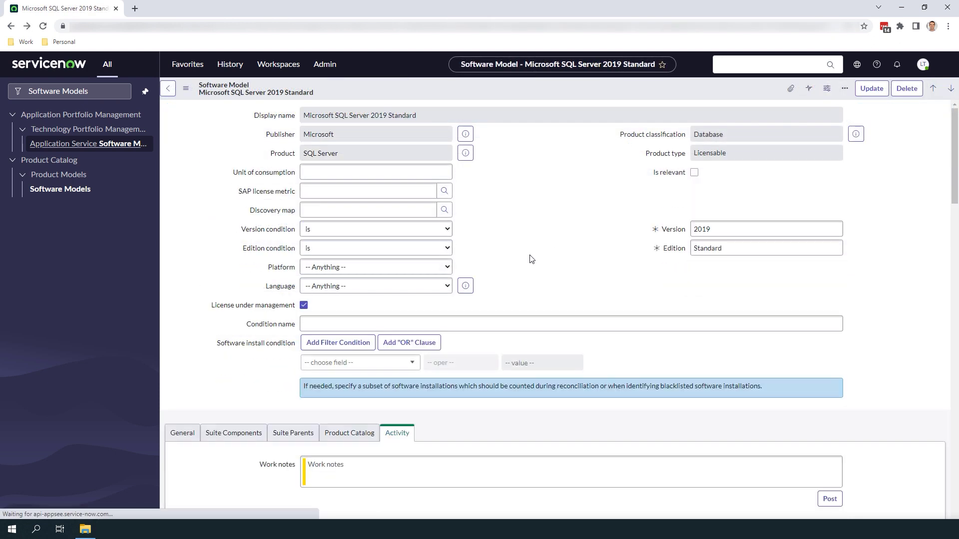
{"action": "scroll", "coordinate": [529, 259], "scroll_direction": "down", "scroll_amount": 7}
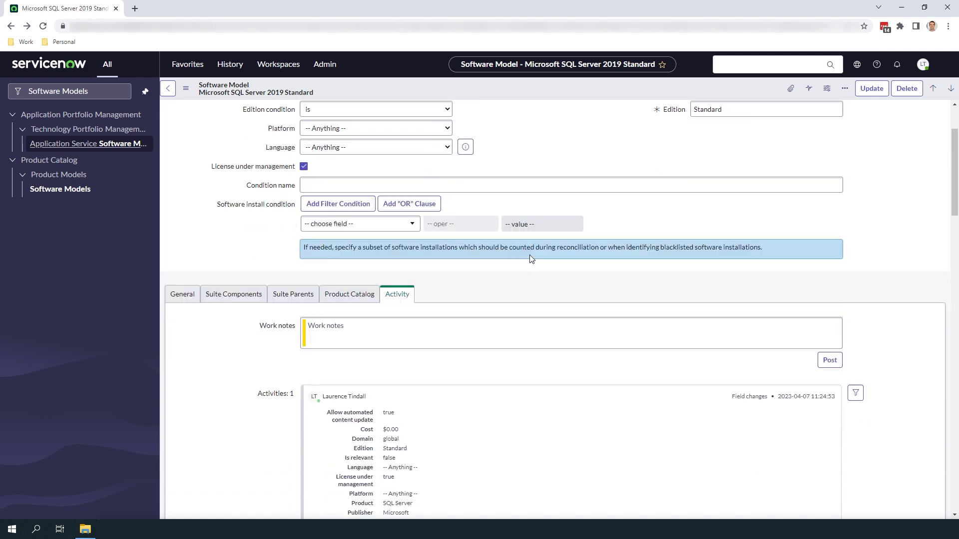
{"action": "scroll", "coordinate": [525, 260], "scroll_direction": "down", "scroll_amount": 3}
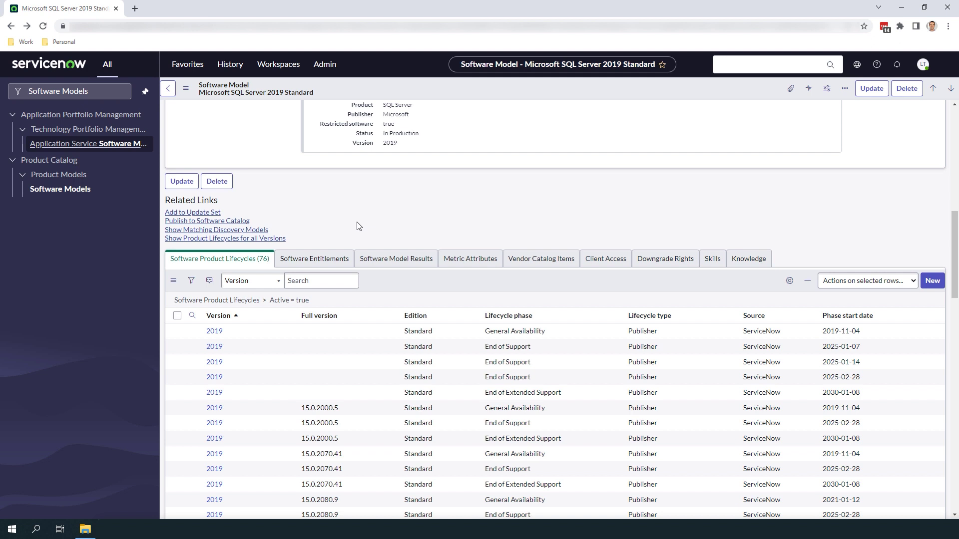
- Check the Software Entitlements and Software Model Results related lists, both empty
{"action": "left_click", "coordinate": [315, 257]}
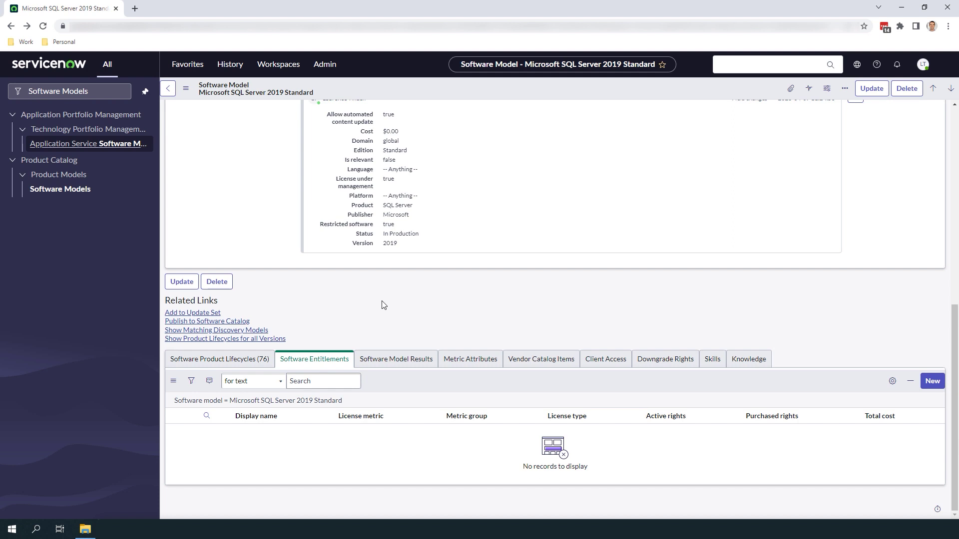
{"action": "left_click", "coordinate": [403, 359]}
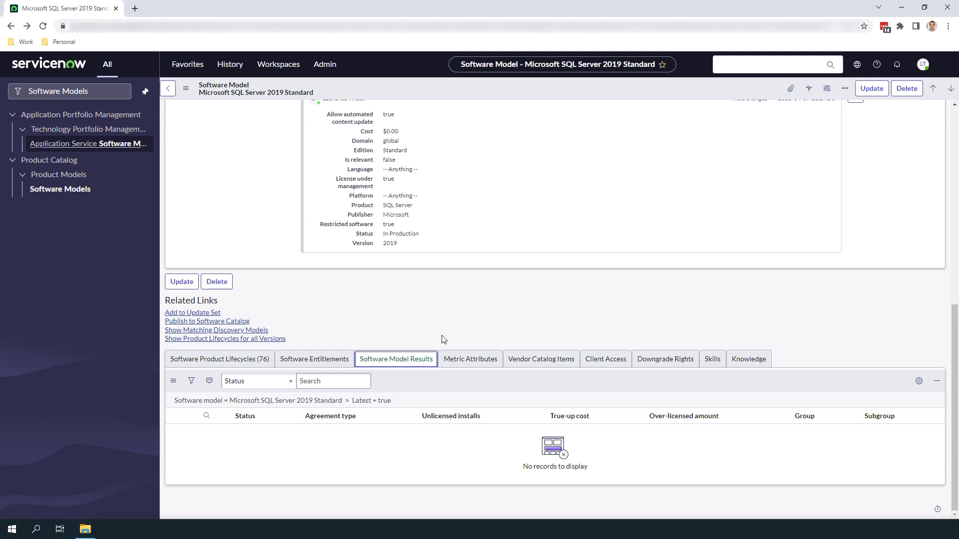
- Check the Metric Attributes, Vendor Catalog Items, Client Access and Downgrade Rights related lists
{"action": "left_click", "coordinate": [449, 359]}
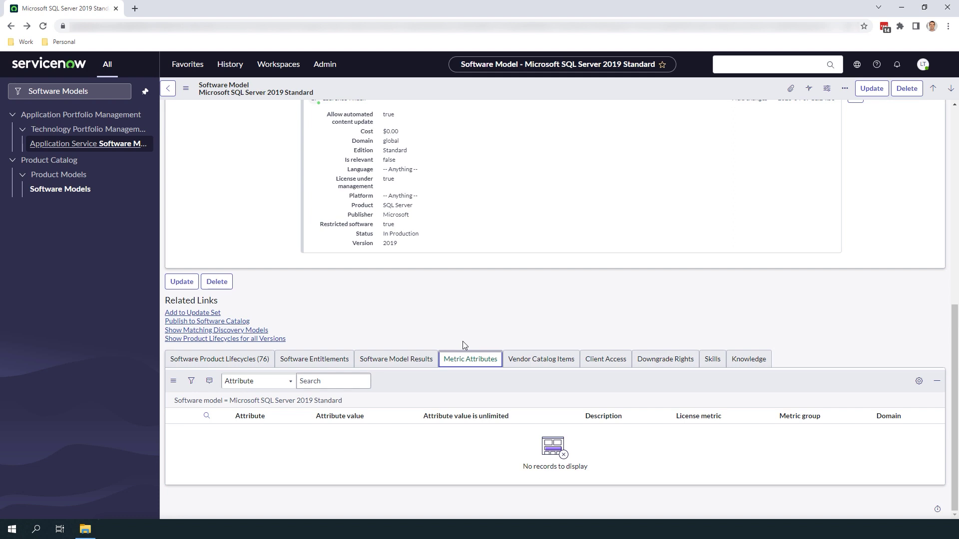
{"action": "left_click", "coordinate": [514, 357]}
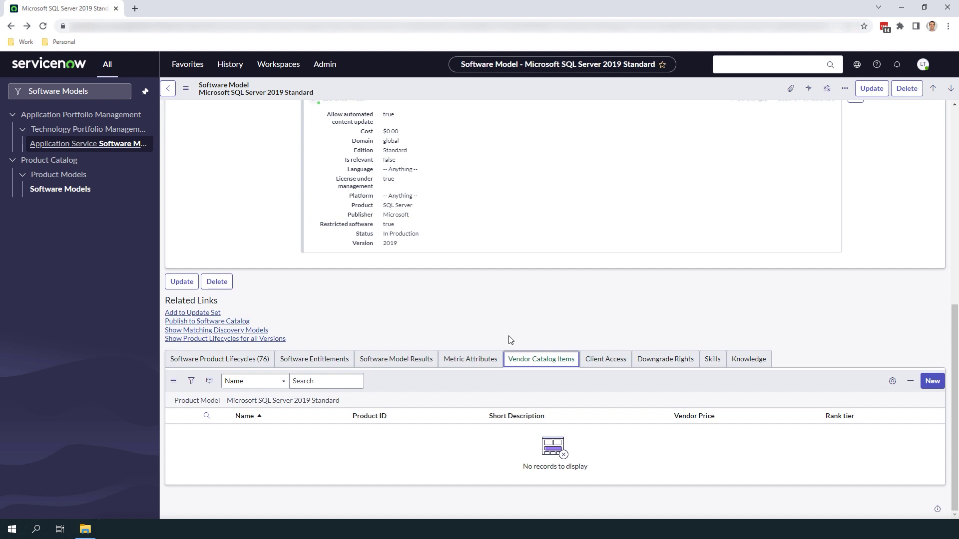
{"action": "left_click", "coordinate": [606, 359]}
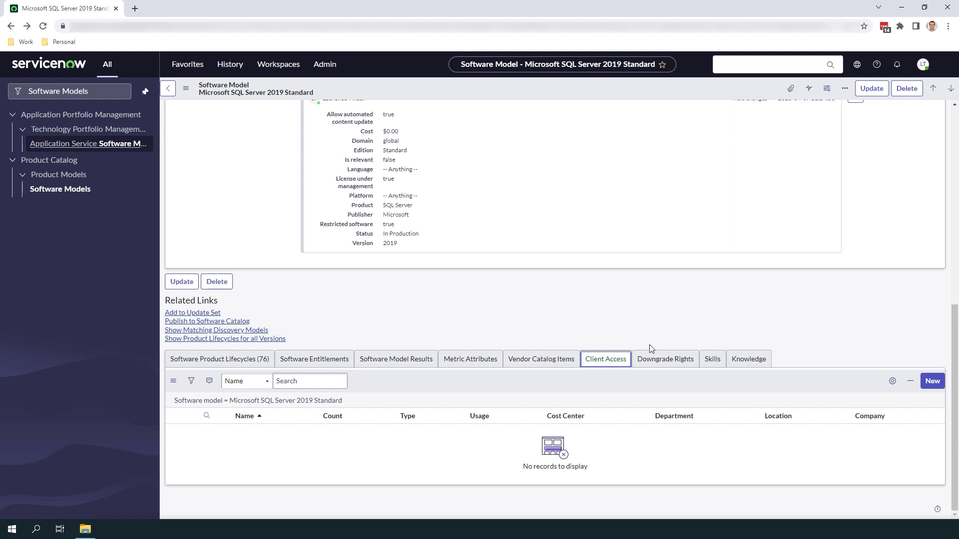
{"action": "left_click", "coordinate": [659, 356]}
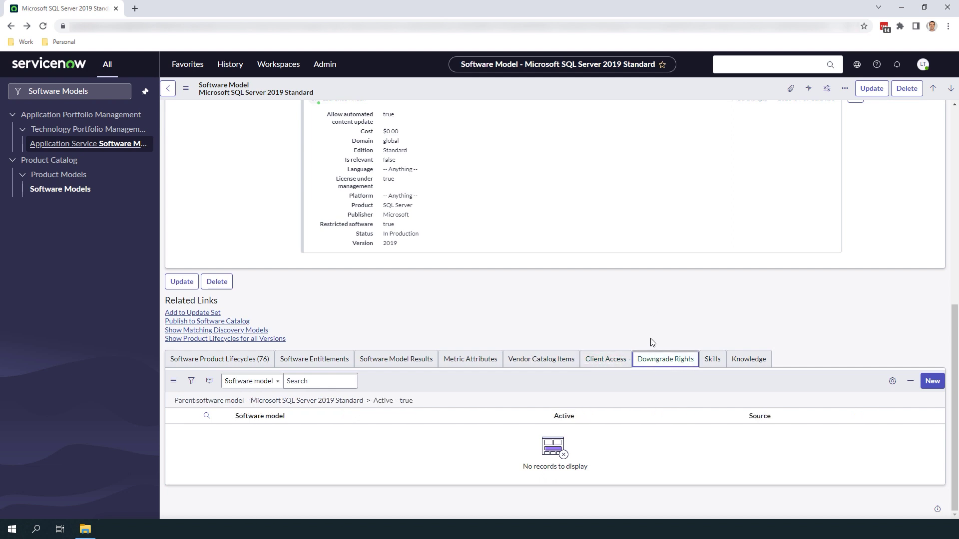